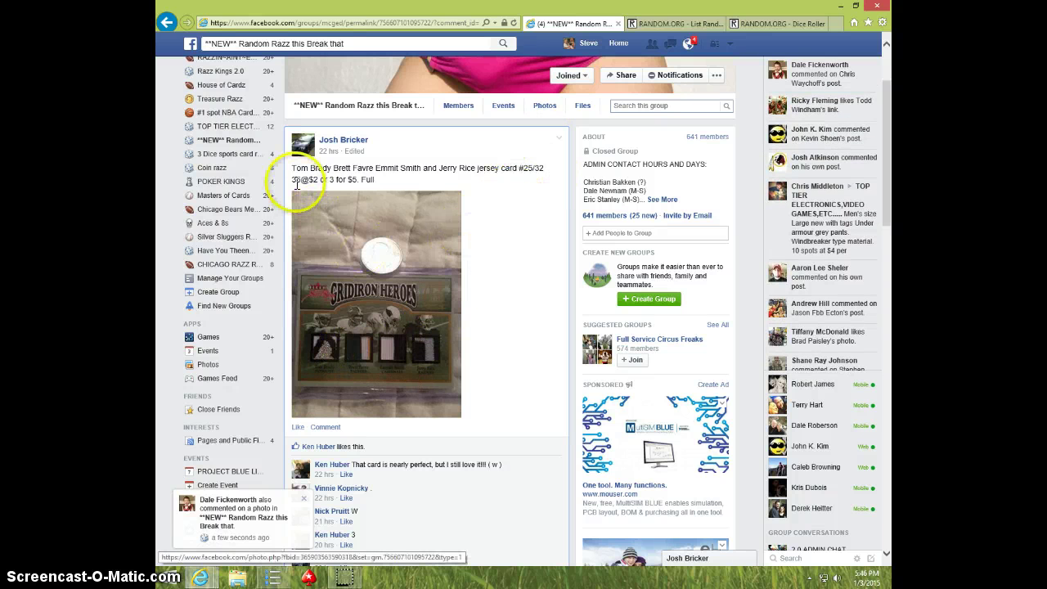
scroll(407, 253, down, 10)
scroll(409, 255, down, 5)
scroll(409, 255, down, 4)
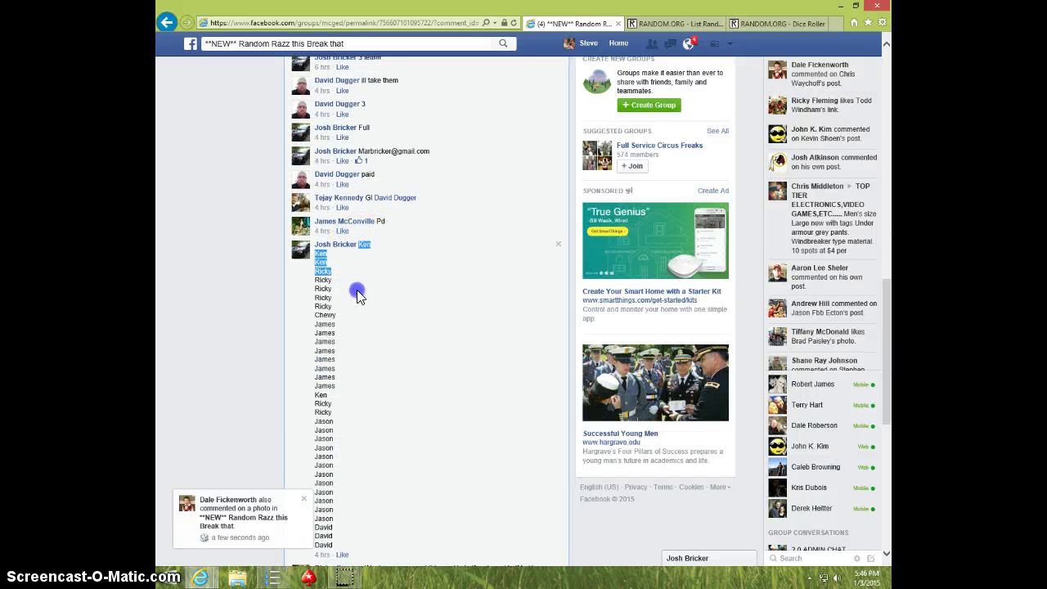
- Select and copy the 35 claimed names from the break post's comment
drag(358, 293, 344, 466)
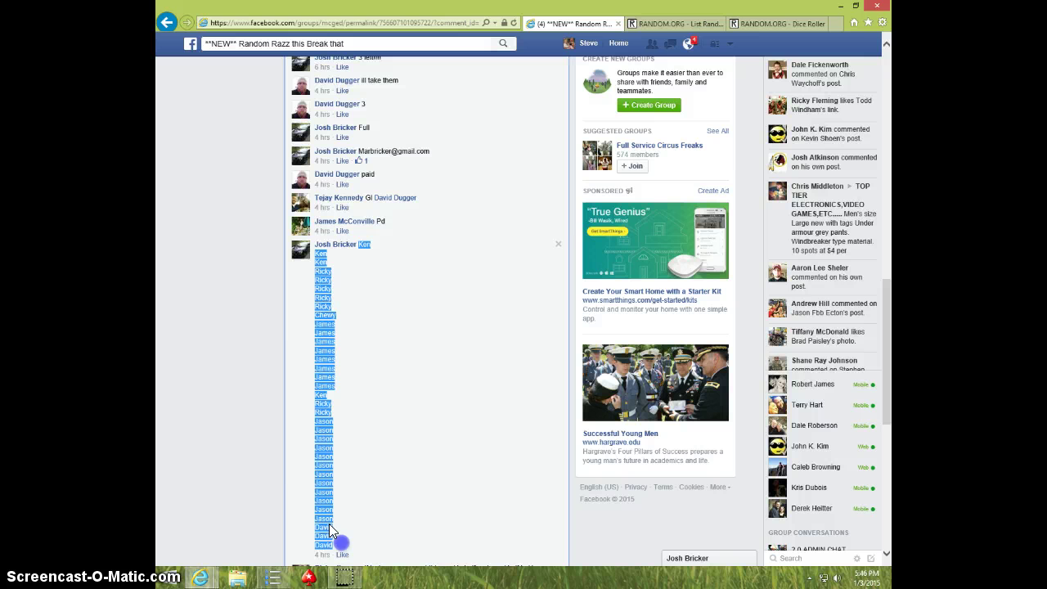
drag(331, 530, 327, 540)
right_click(323, 454)
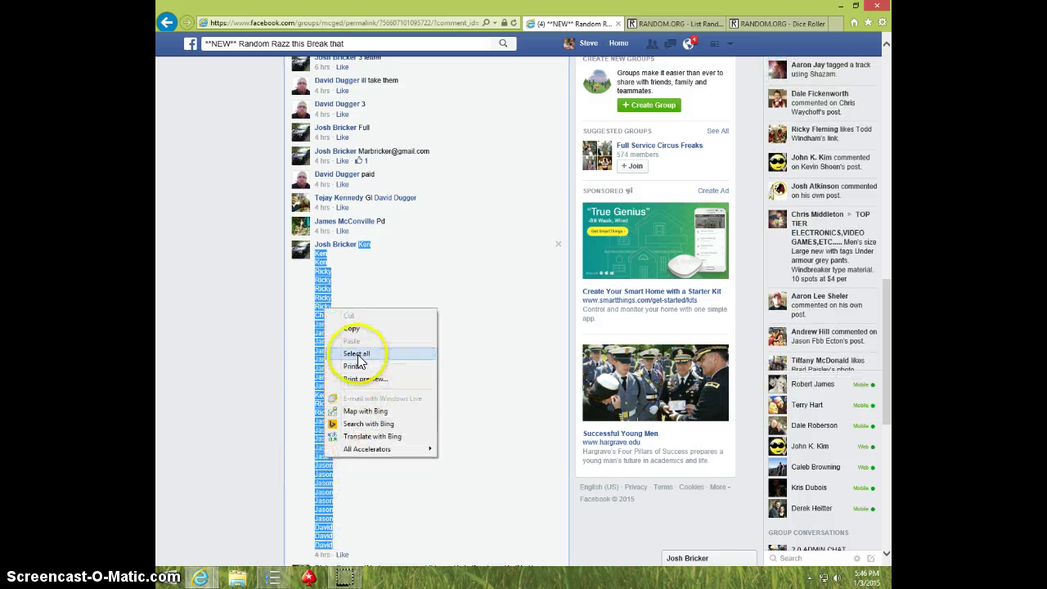
click(352, 329)
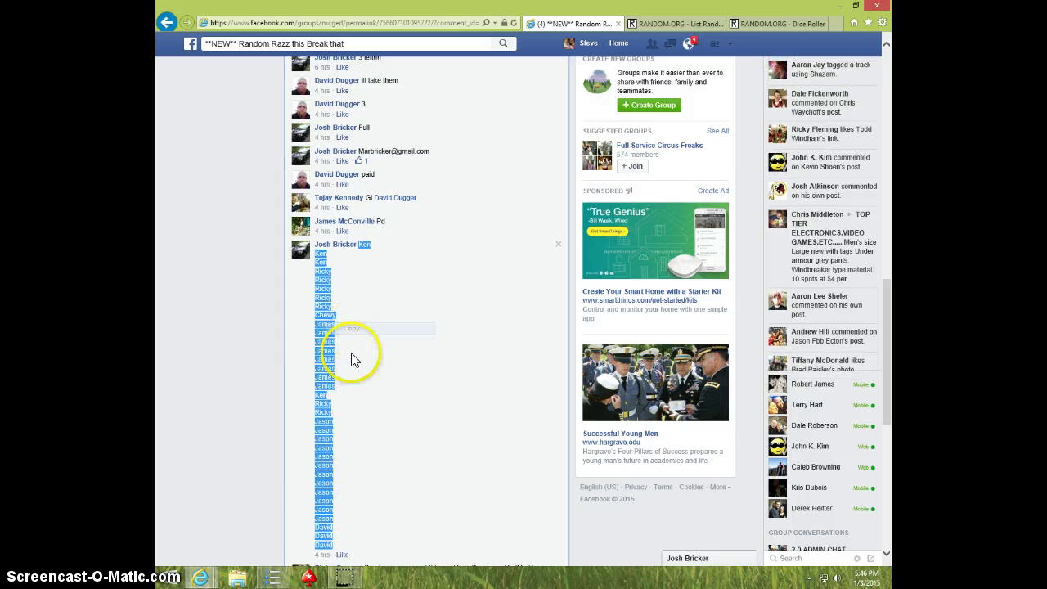
- Number the names 1–35 in List Numberer and copy the numbered preview
click(274, 576)
click(490, 447)
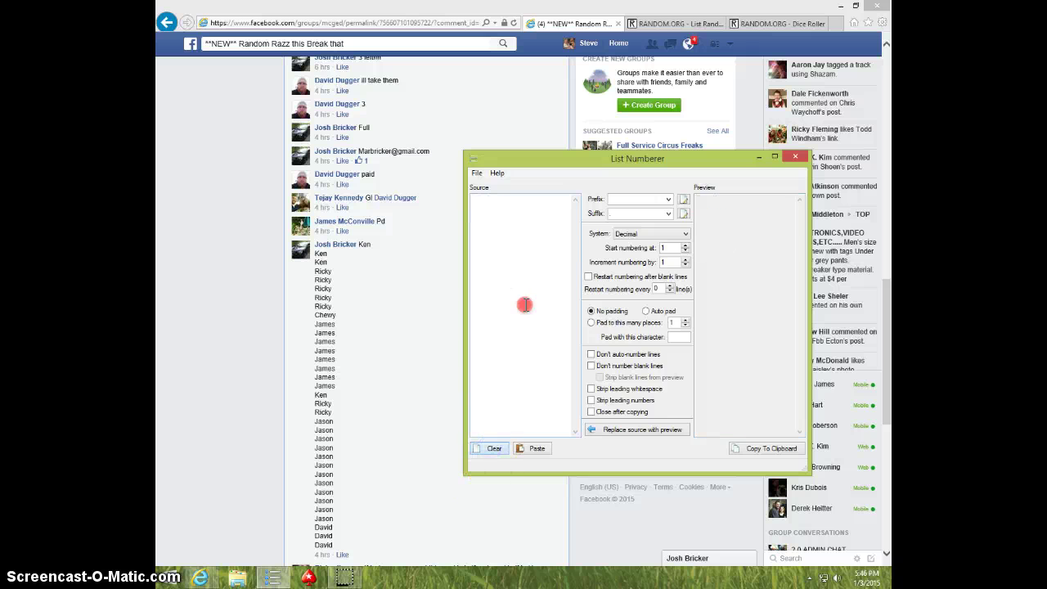
right_click(524, 303)
click(539, 348)
drag(739, 416, 671, 197)
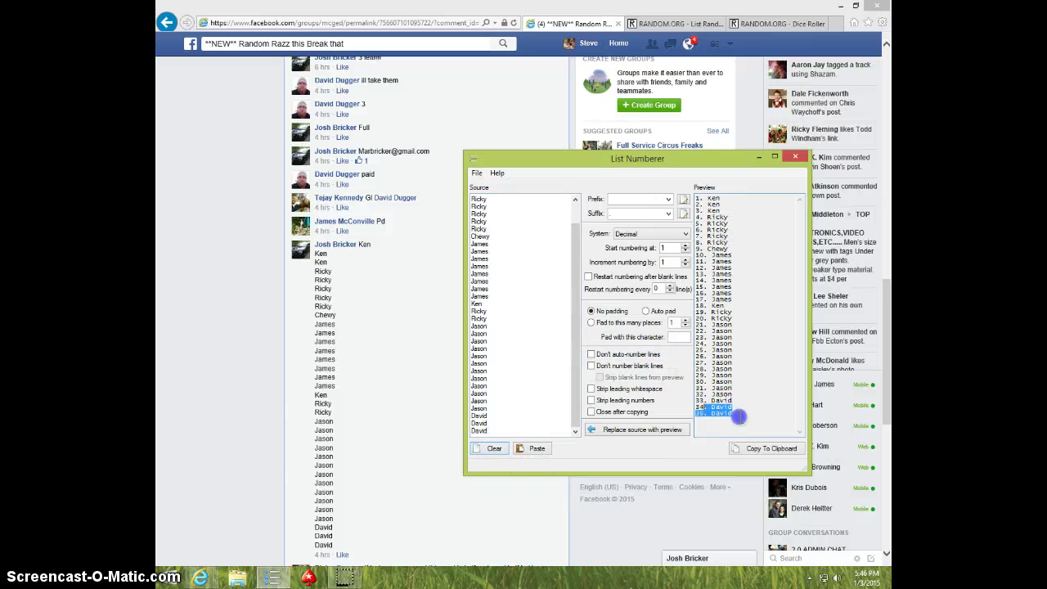
right_click(716, 233)
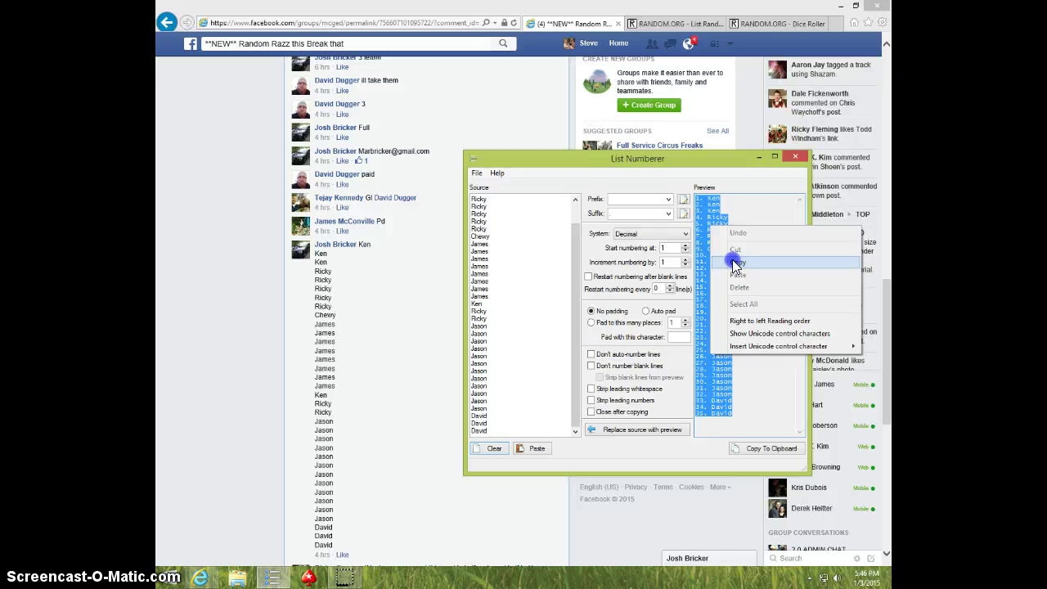
click(735, 261)
- Paste the numbered 35-name list into RANDOM.ORG's List Randomizer
click(758, 157)
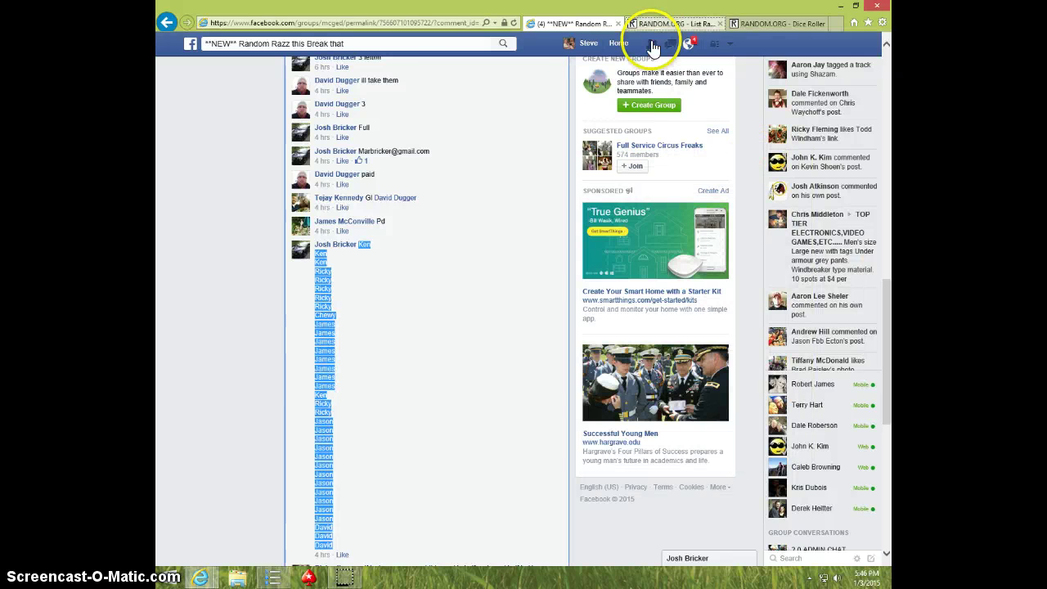
click(671, 23)
right_click(417, 299)
click(442, 360)
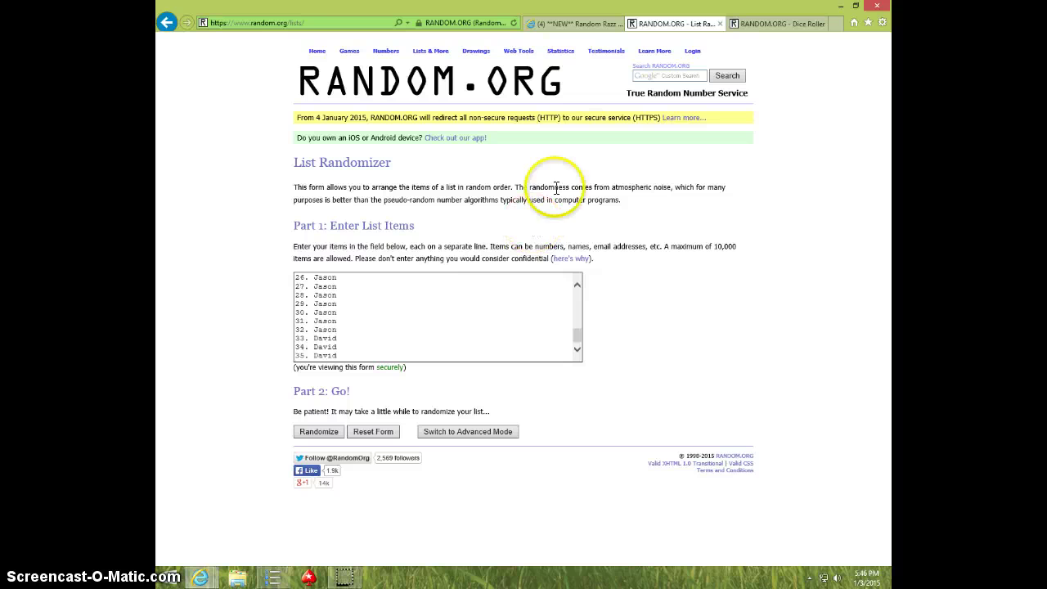
click(576, 23)
- Post a 'LIVE' comment on the Facebook break post and check the clock
click(490, 237)
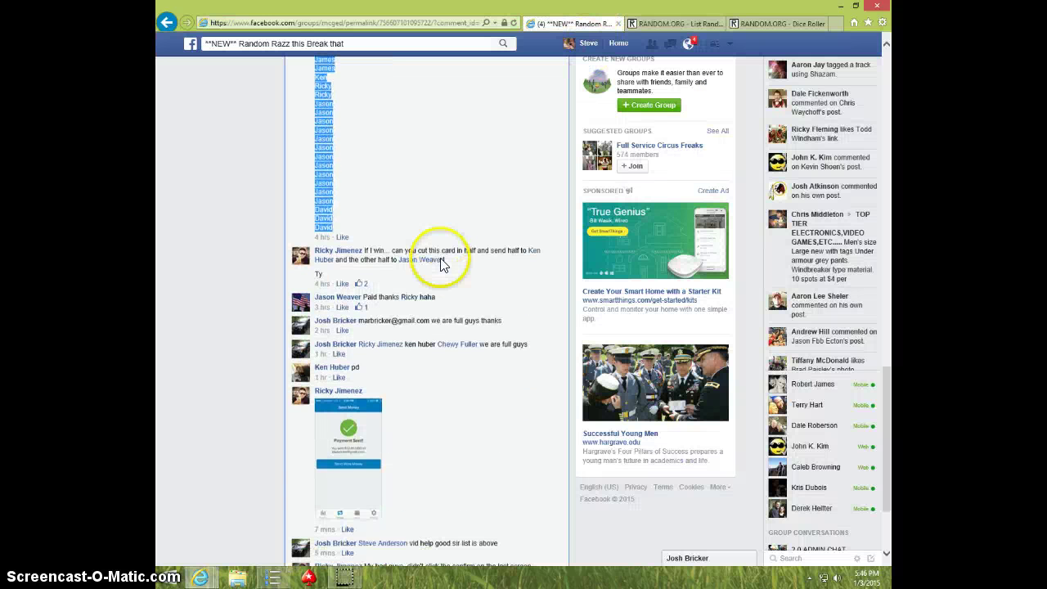
scroll(401, 409, down, 2)
scroll(400, 425, down, 2)
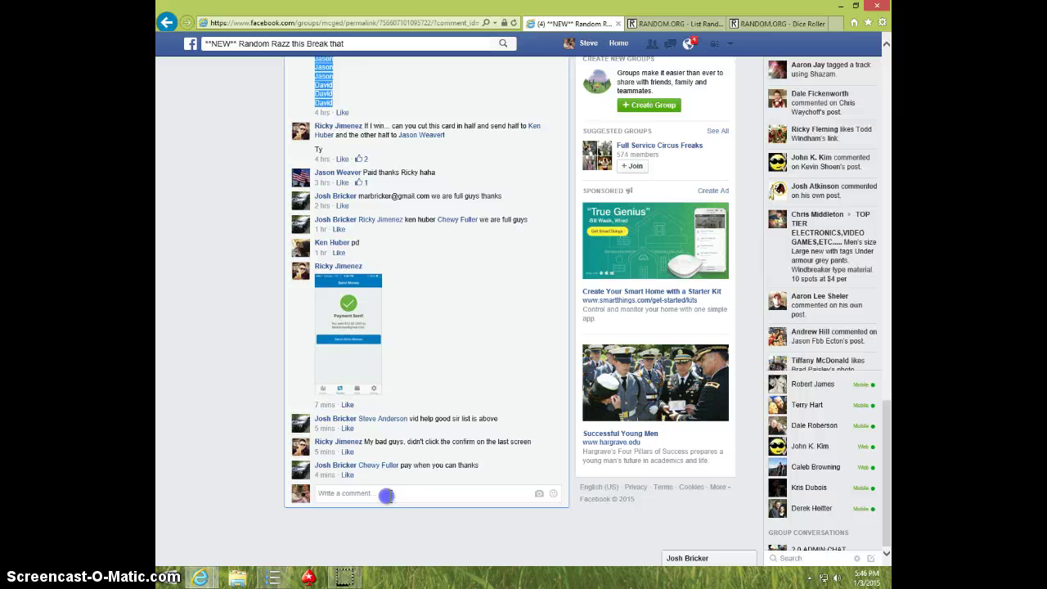
click(386, 494)
text(LIVE)
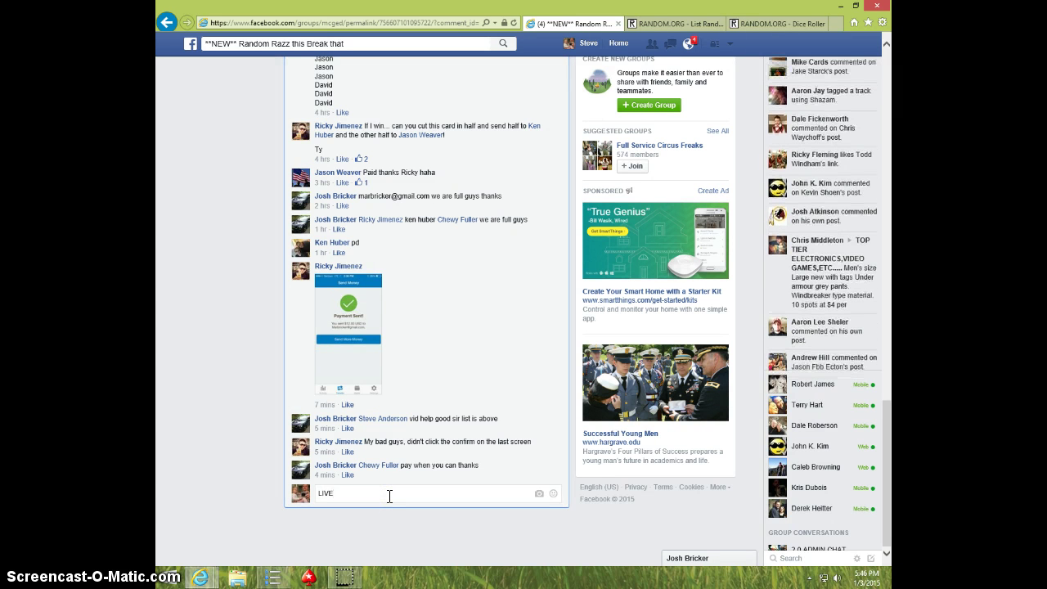
key(Return)
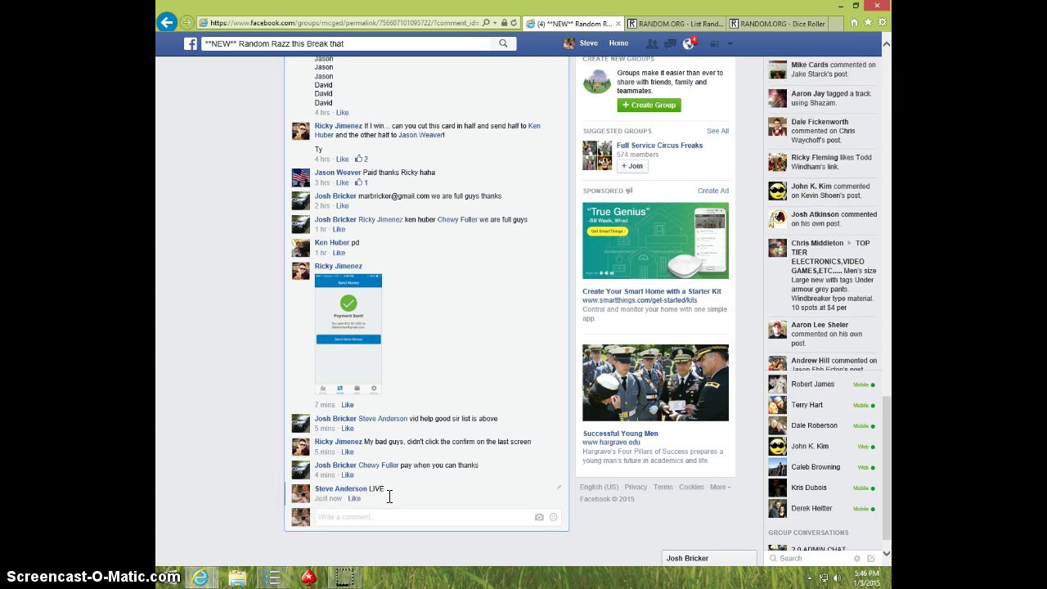
click(854, 577)
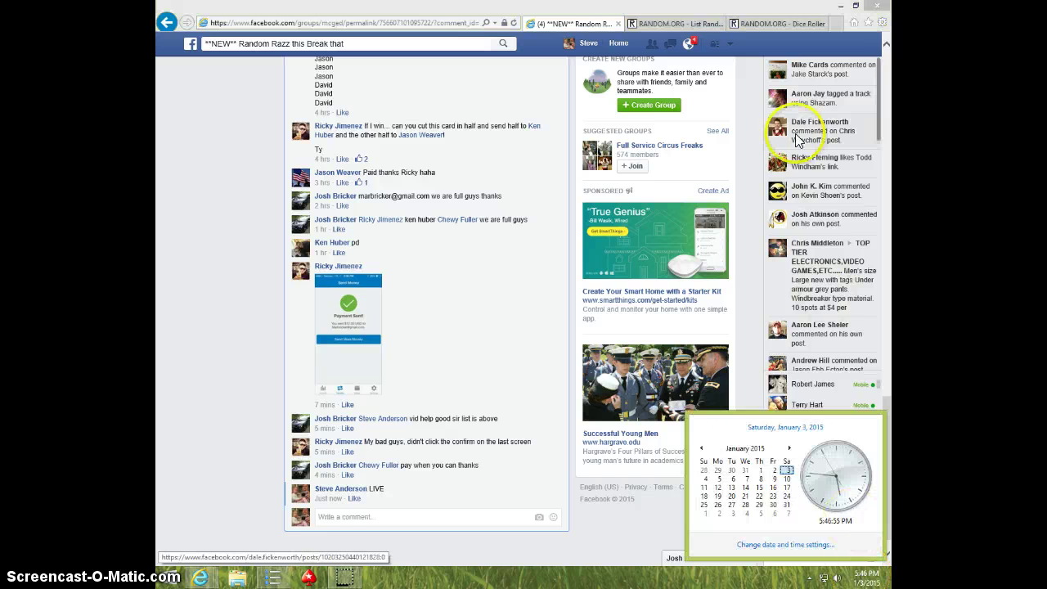
- Roll the two RANDOM.ORG dice, then randomize the name list three times
click(777, 23)
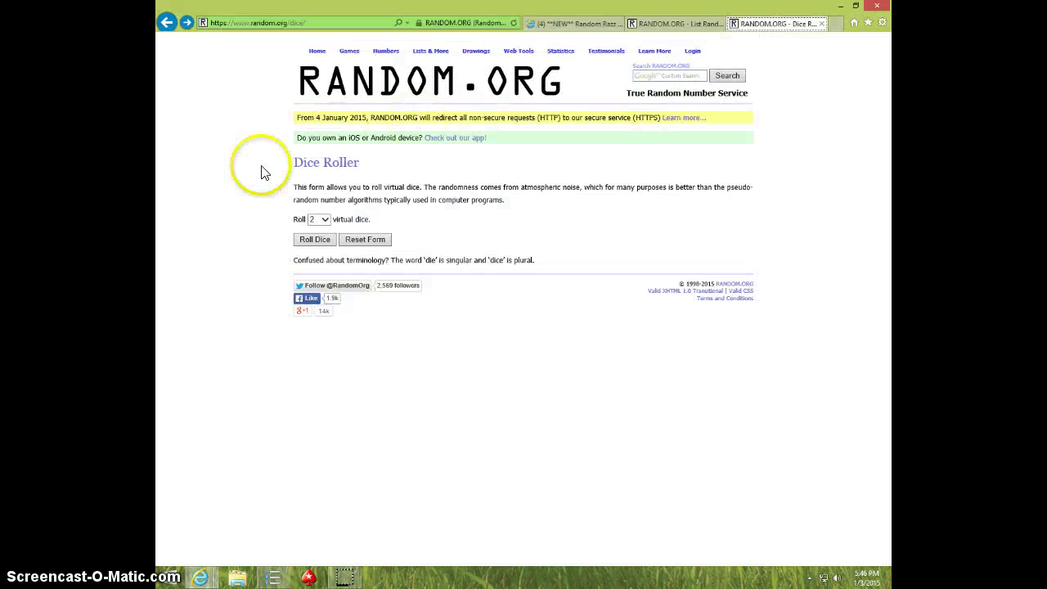
click(310, 240)
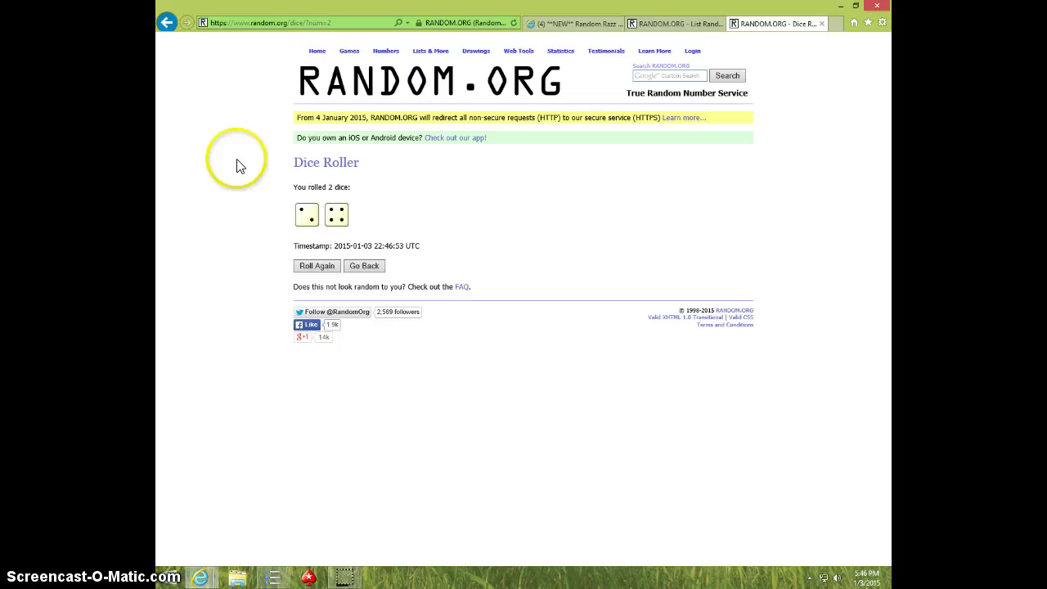
click(675, 23)
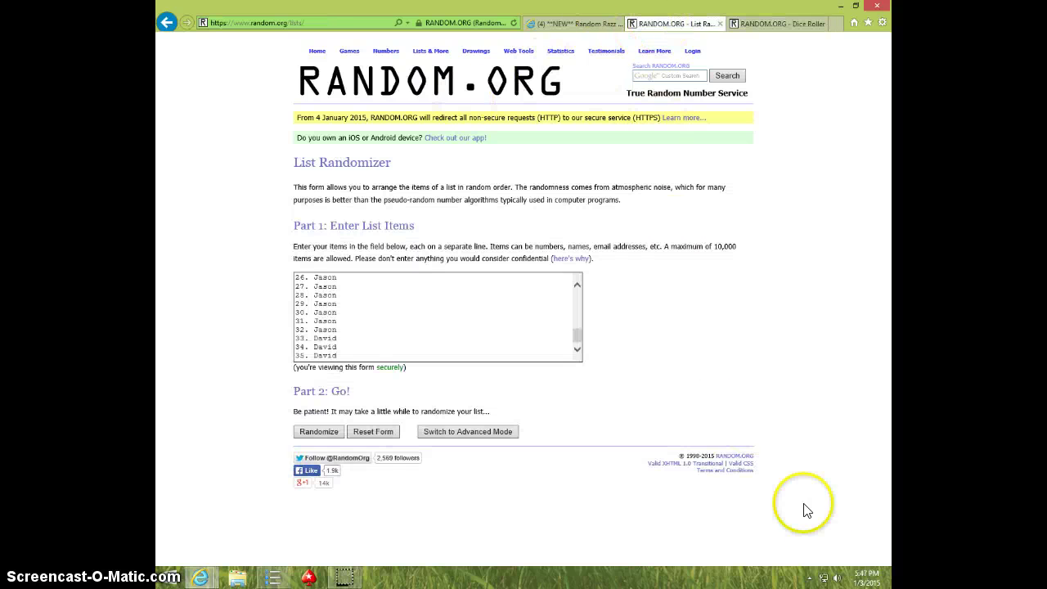
click(858, 577)
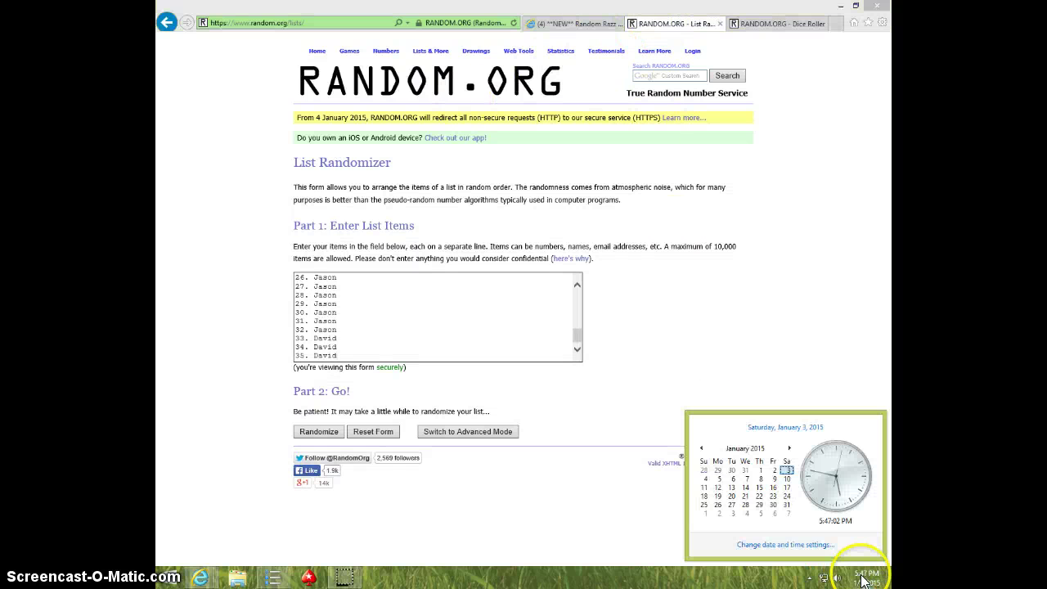
click(319, 432)
scroll(314, 433, down, 1)
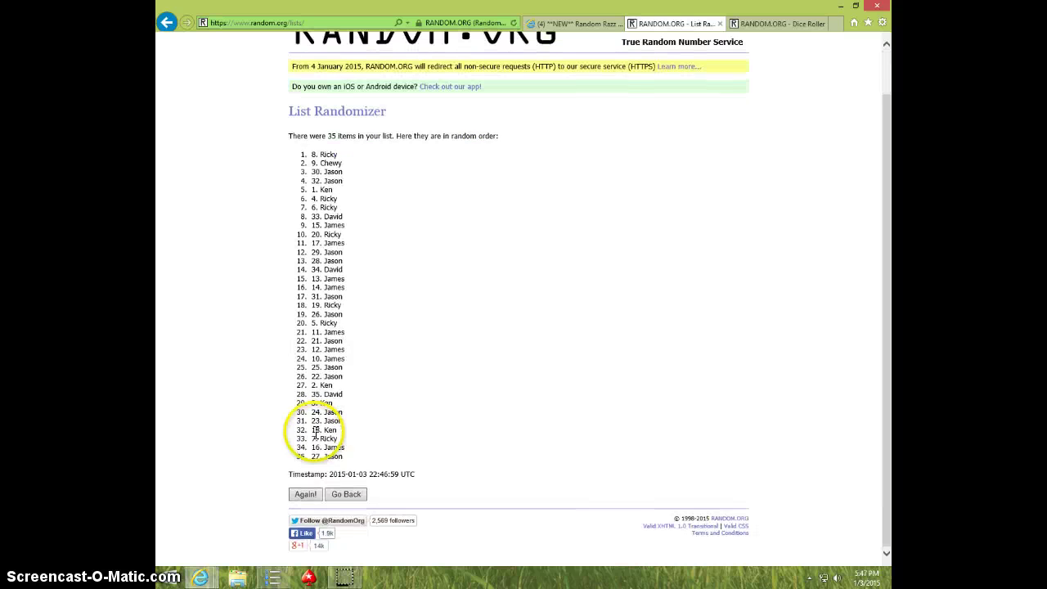
click(307, 495)
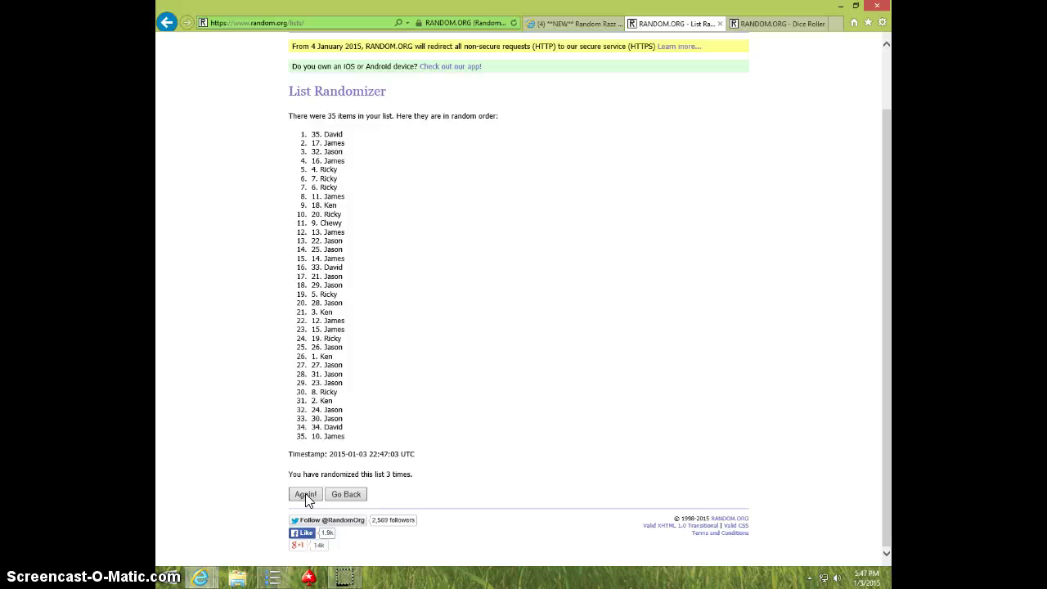
click(305, 494)
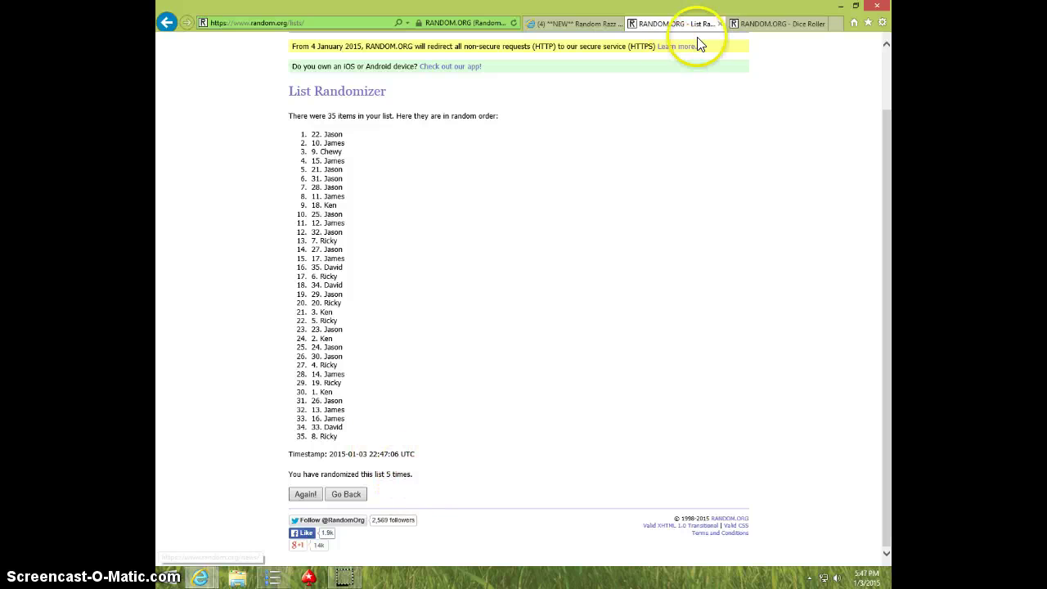
- Check the dice result and bring the list to six randomizations, top entry 2. Ken
click(771, 25)
click(689, 26)
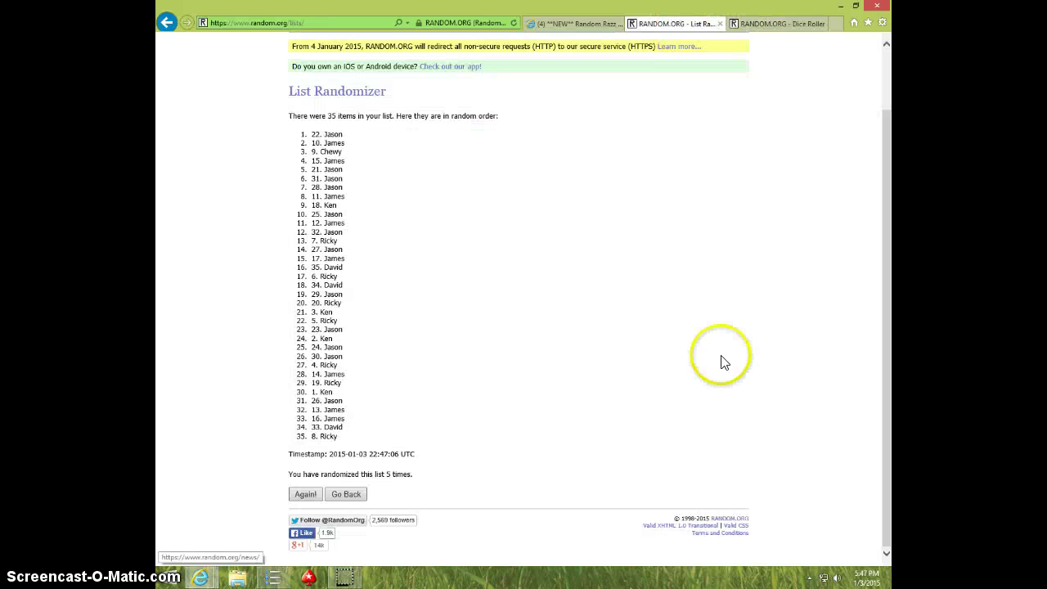
click(860, 576)
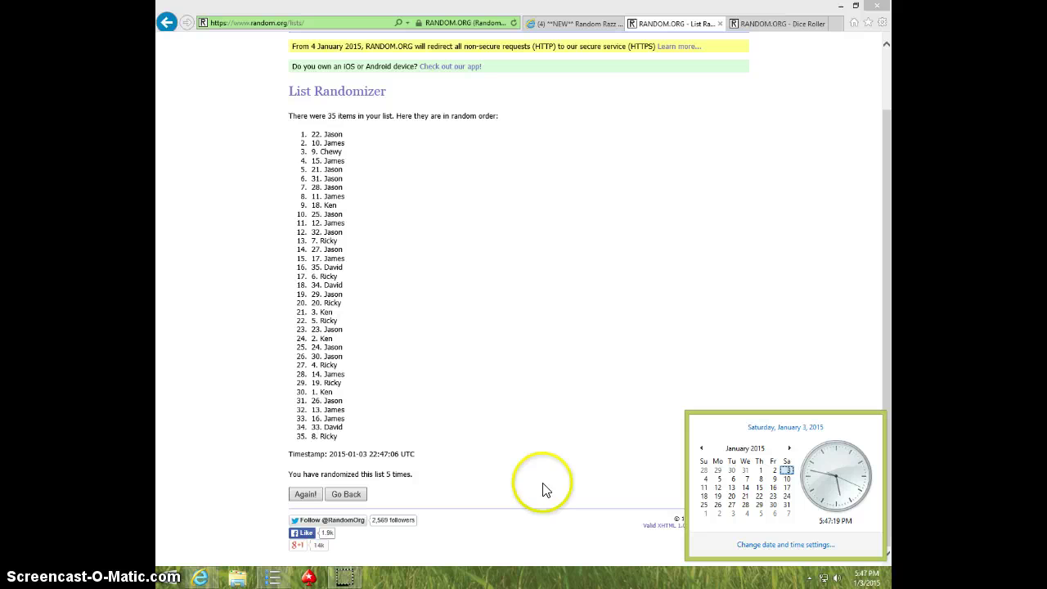
click(305, 494)
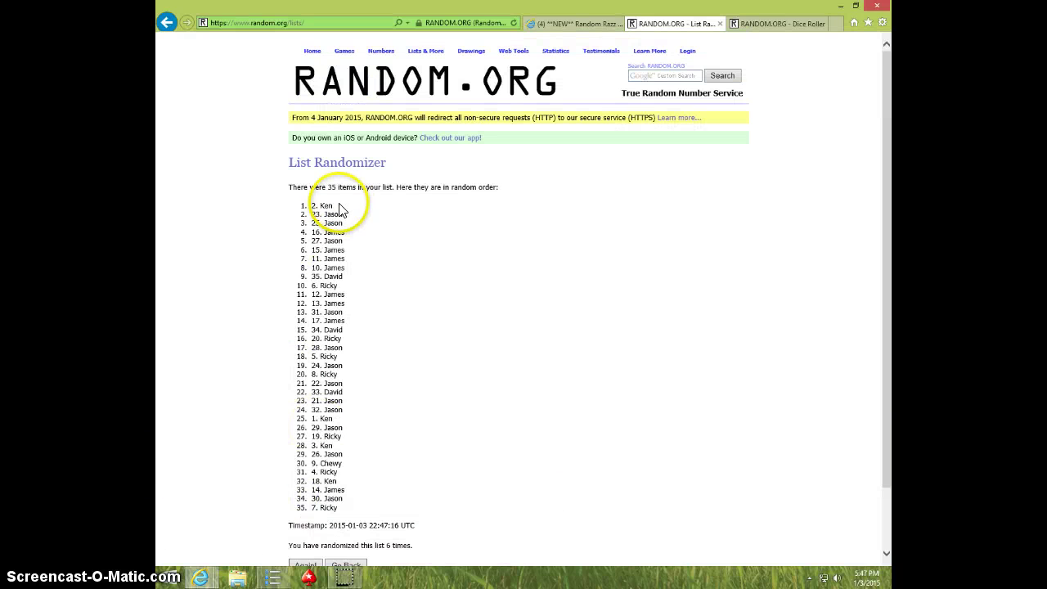
drag(339, 209, 274, 198)
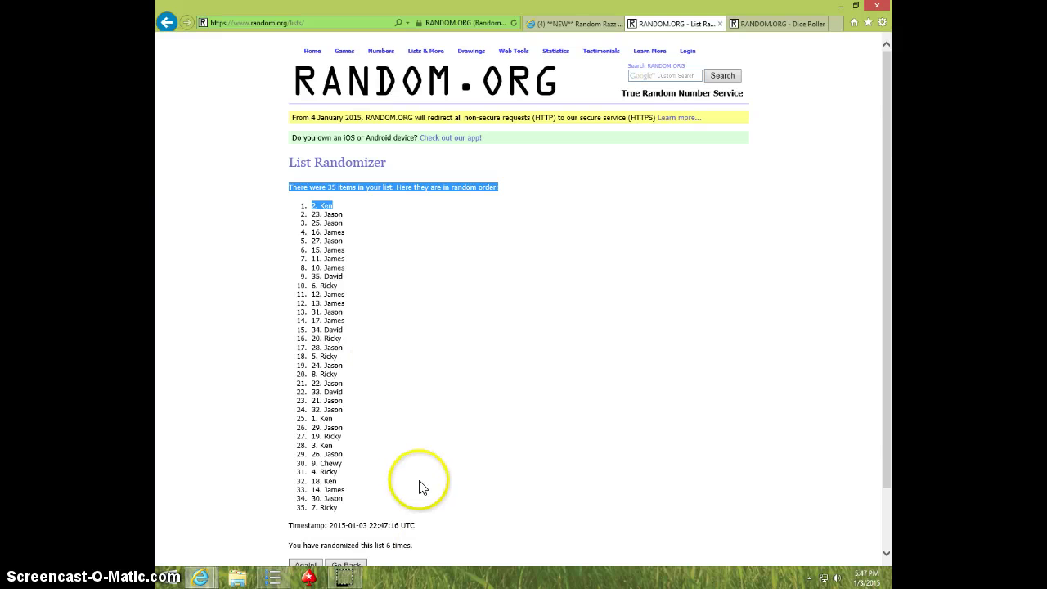
scroll(470, 523, down, 2)
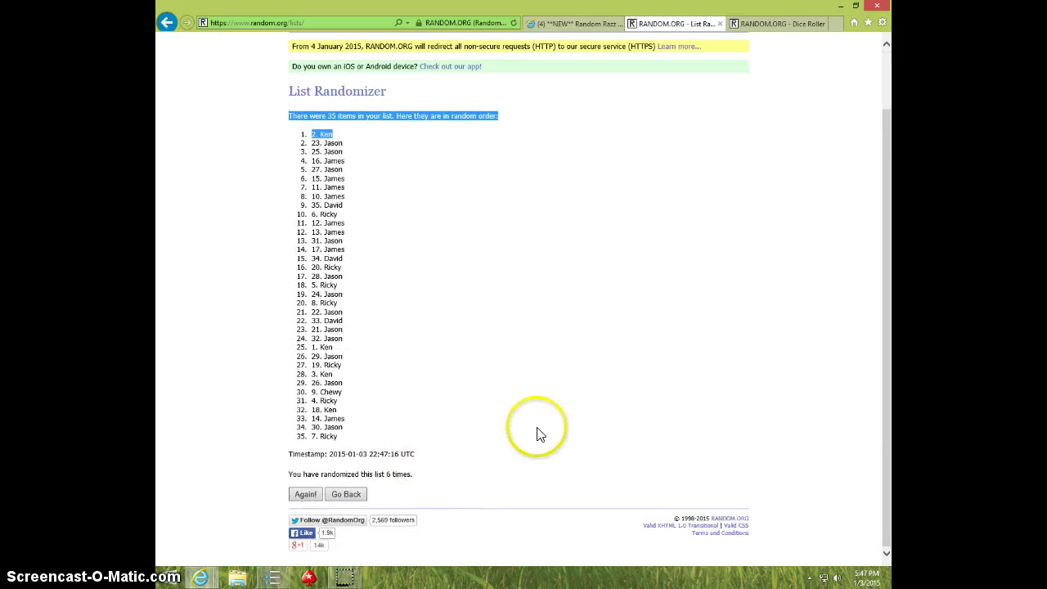
click(776, 22)
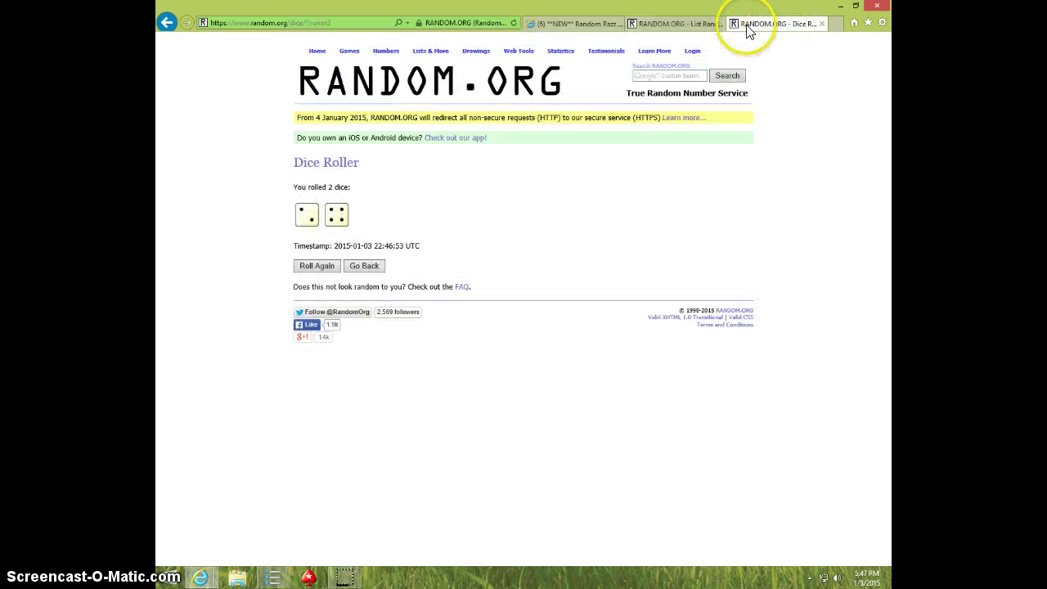
click(697, 29)
click(441, 168)
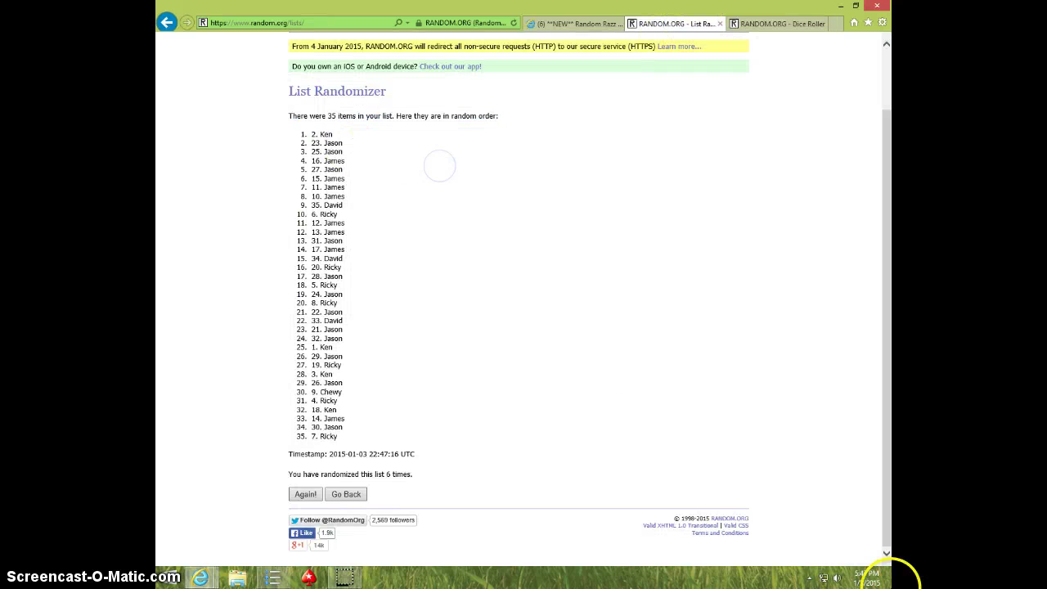
click(866, 577)
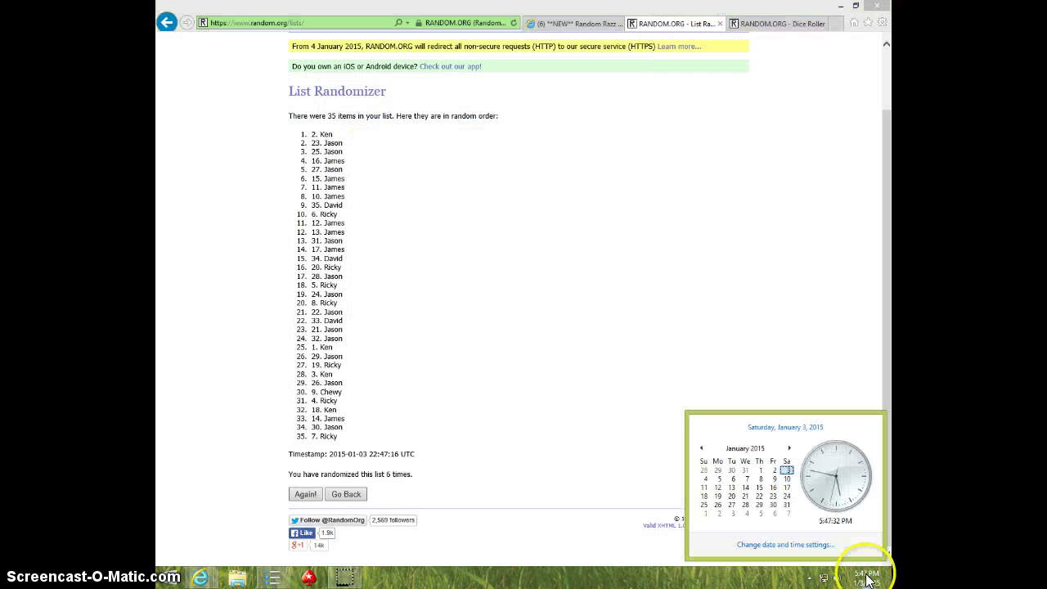
- Post a 'DONE' comment on the Facebook break post
click(579, 23)
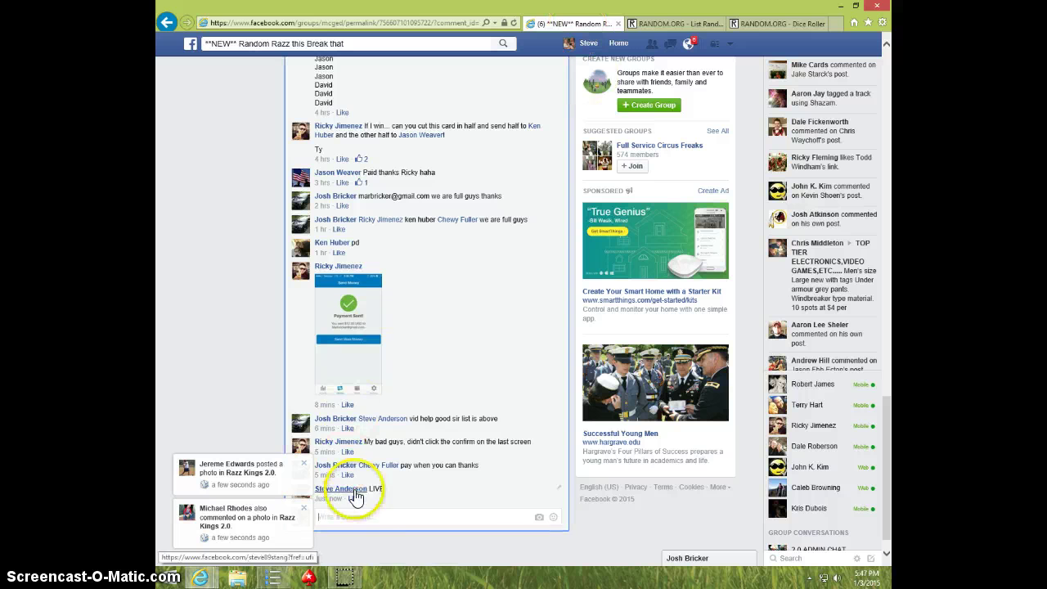
click(369, 516)
text(DONE)
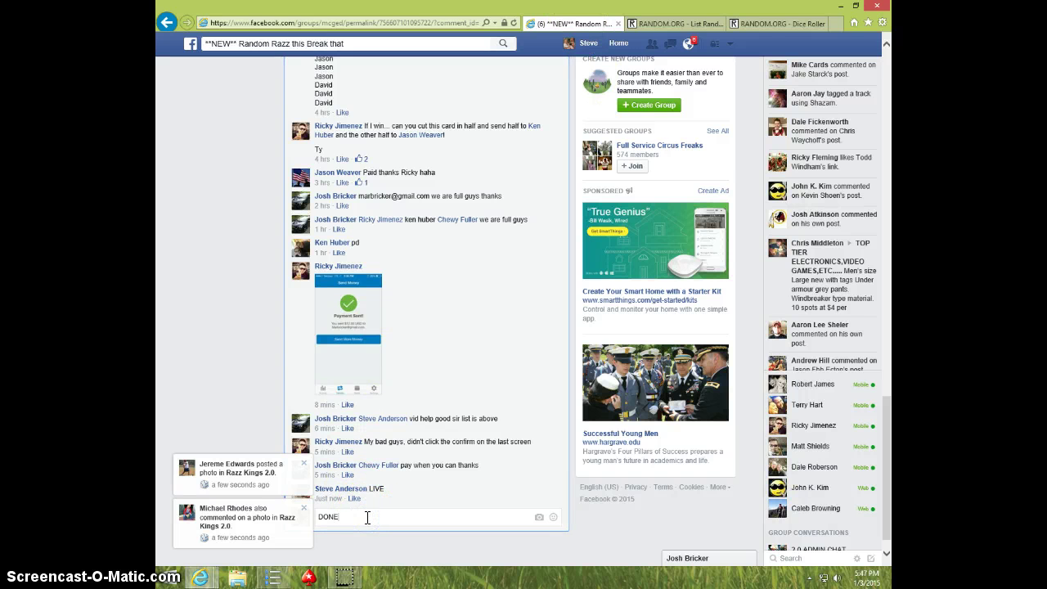
key(Return)
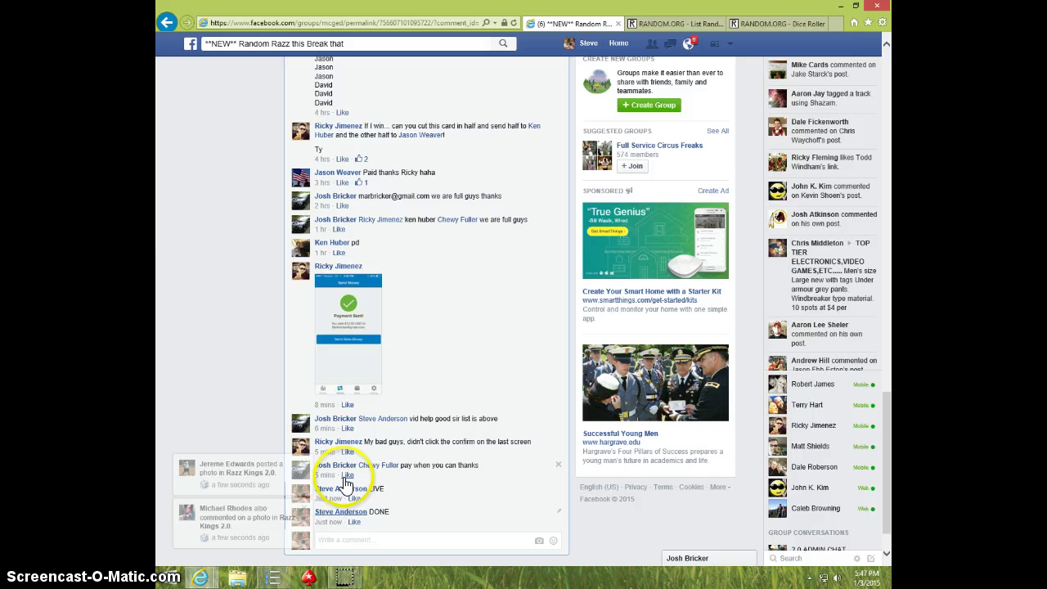
click(865, 579)
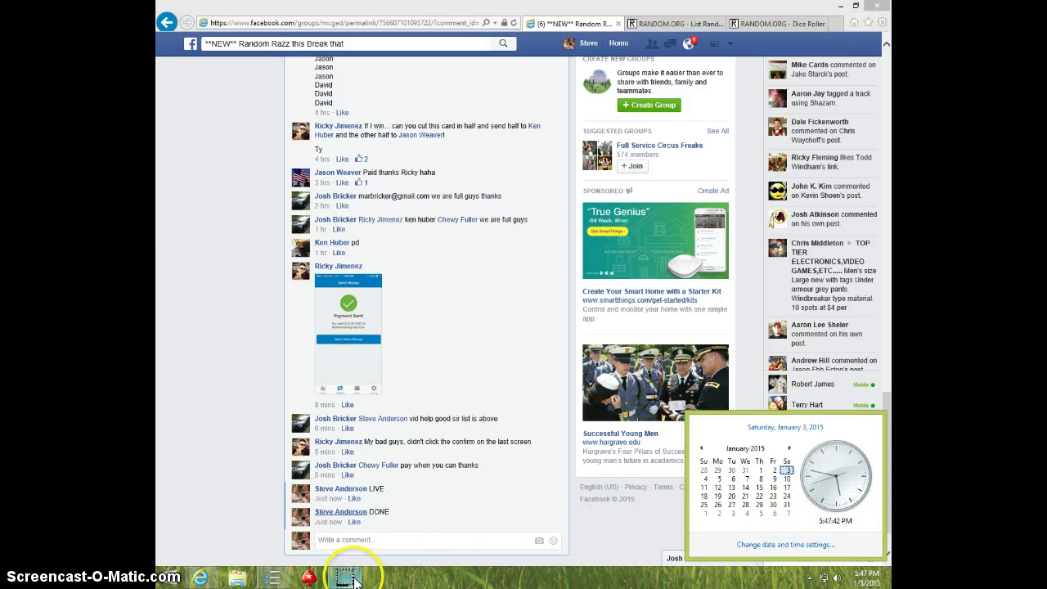